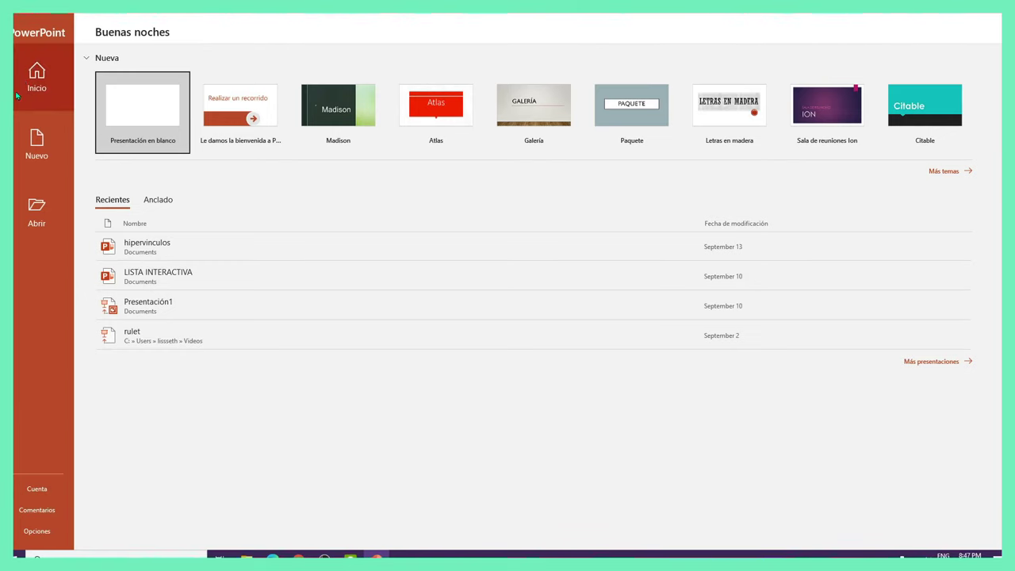
- Start a blank presentation and delete its title and subtitle placeholders
left_click(139, 106)
left_click(368, 164)
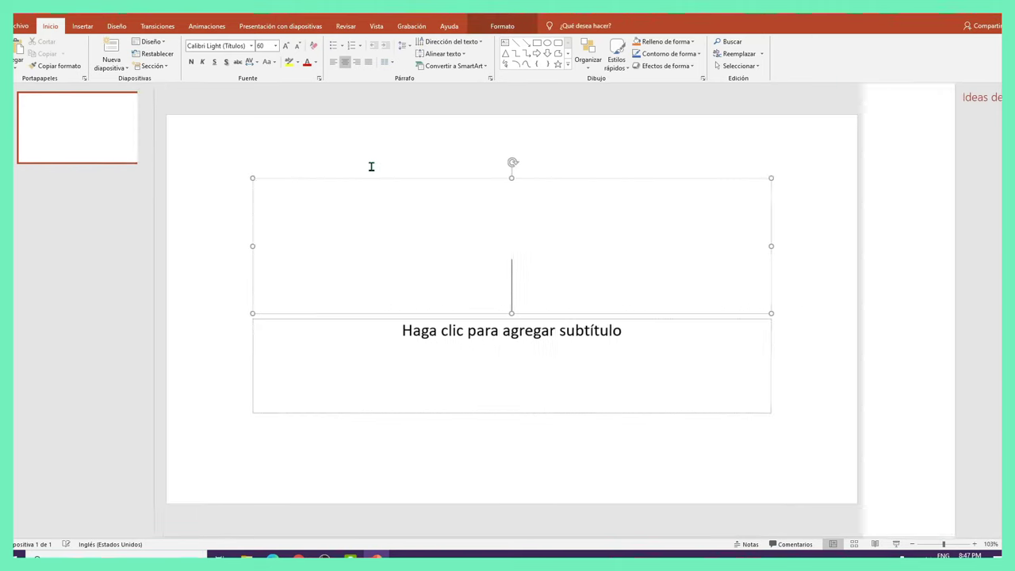
left_click(456, 178)
key("ctrl+a")
key("Delete")
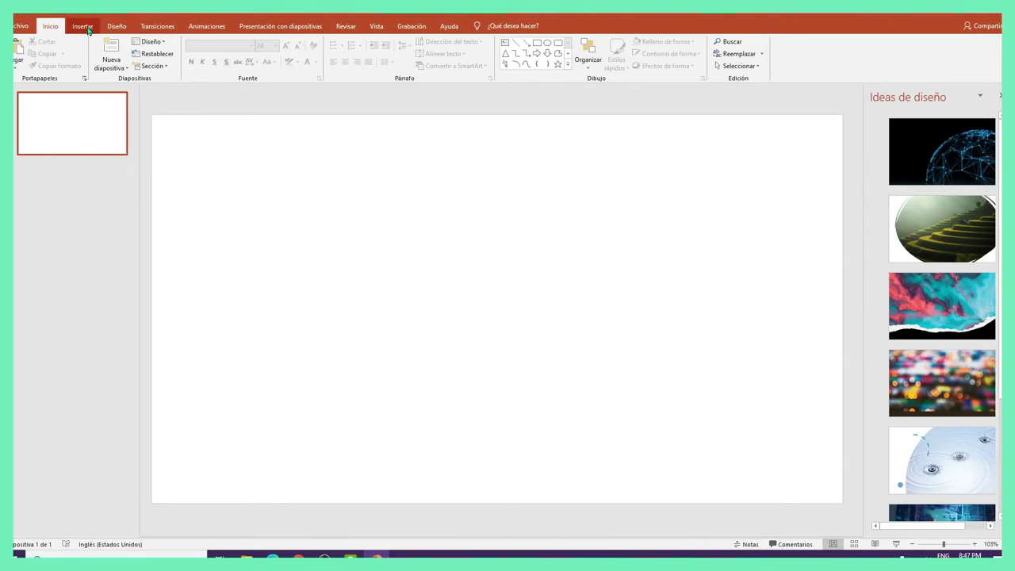
- Add two more slides with the En blanco layout, then return to slide 1
left_click(125, 71)
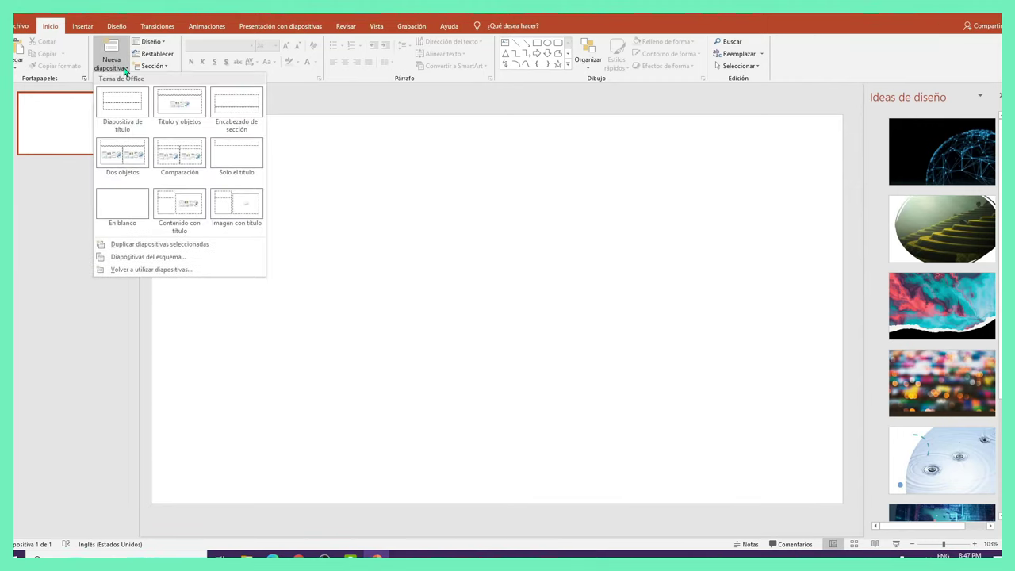
left_click(114, 204)
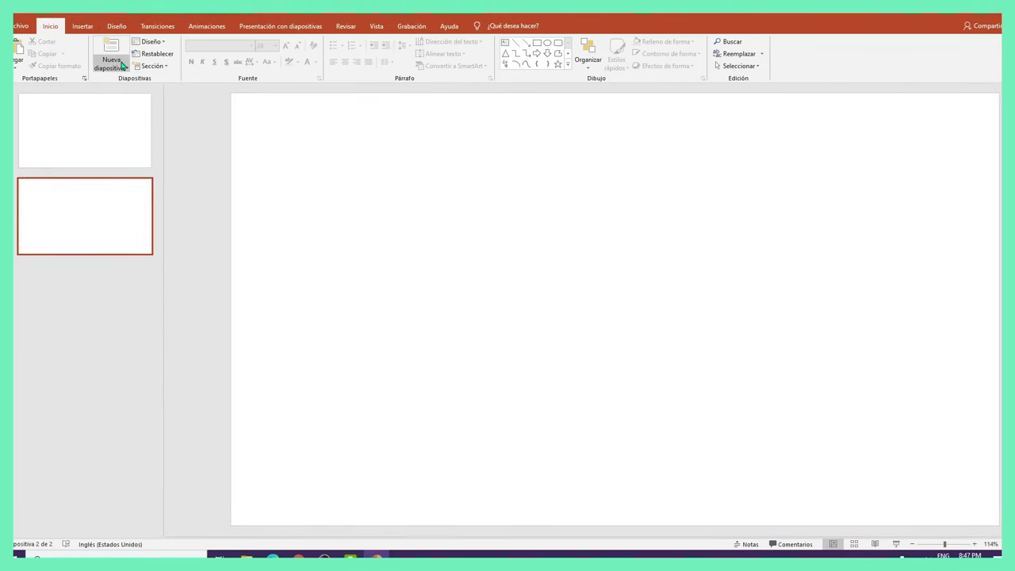
left_click(123, 67)
left_click(114, 186)
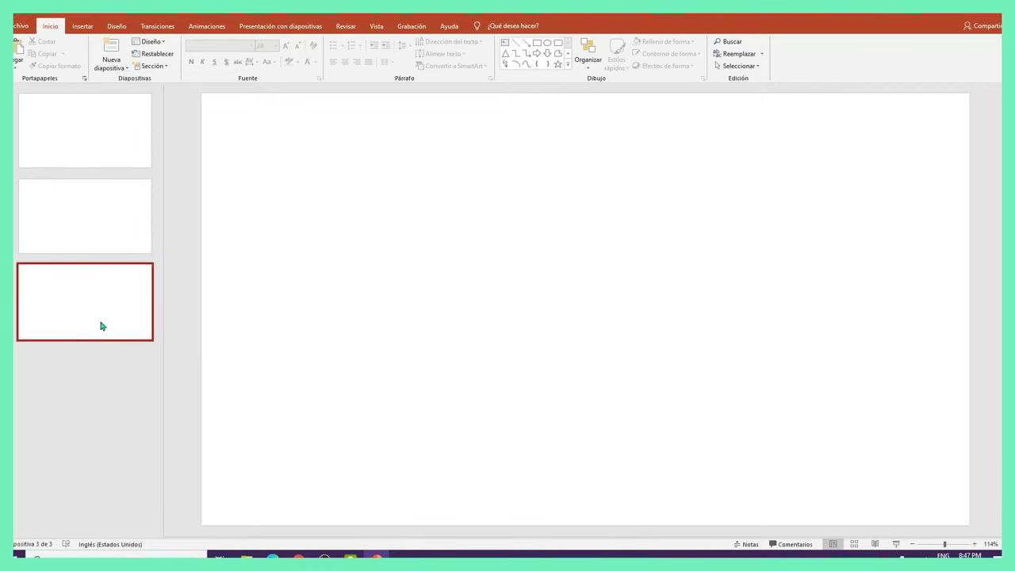
left_click(107, 119)
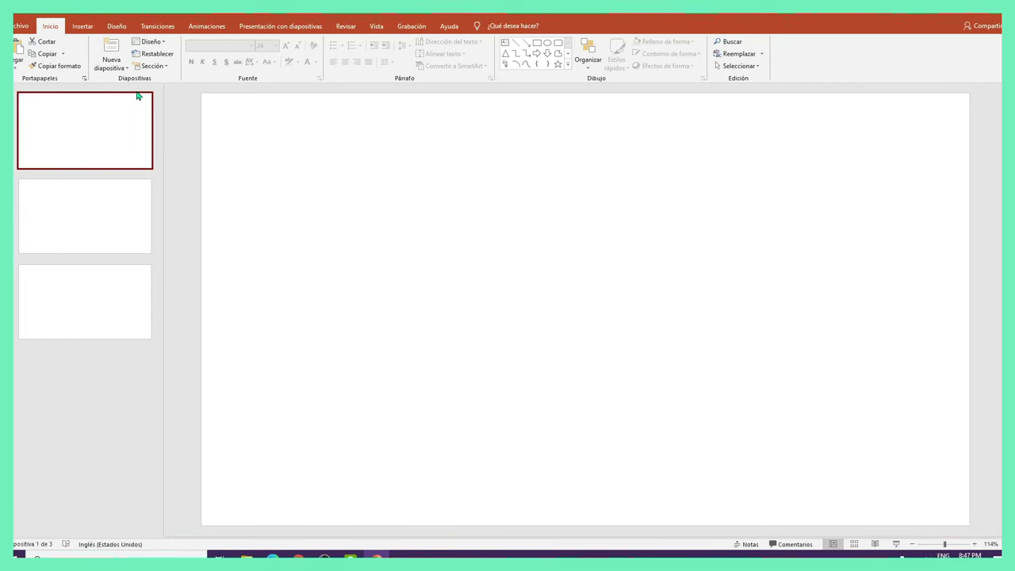
- Insert the image Diseño sin título (9) from this device onto slide 1, then move to slide 2
left_click(83, 29)
left_click(95, 71)
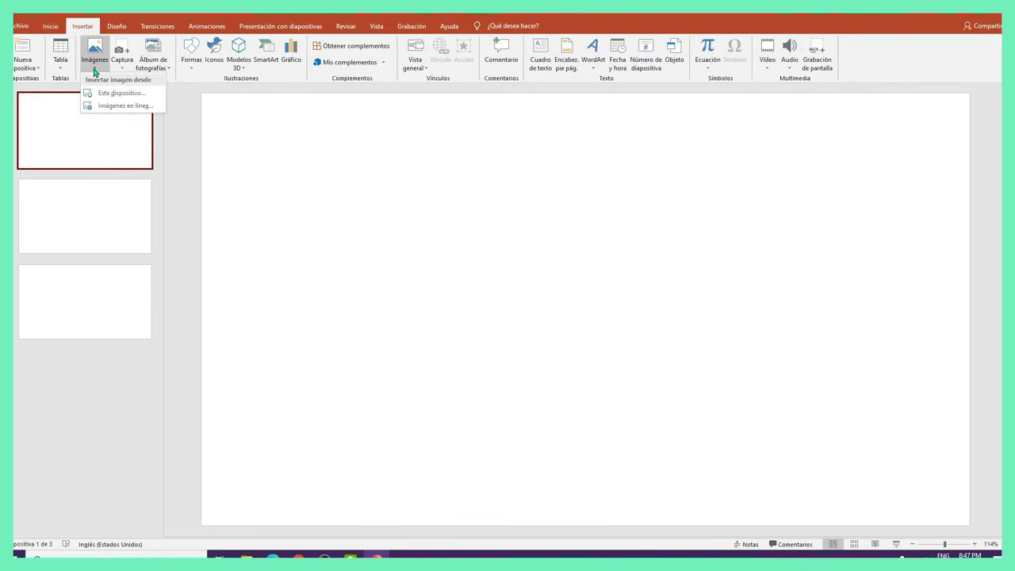
left_click(121, 93)
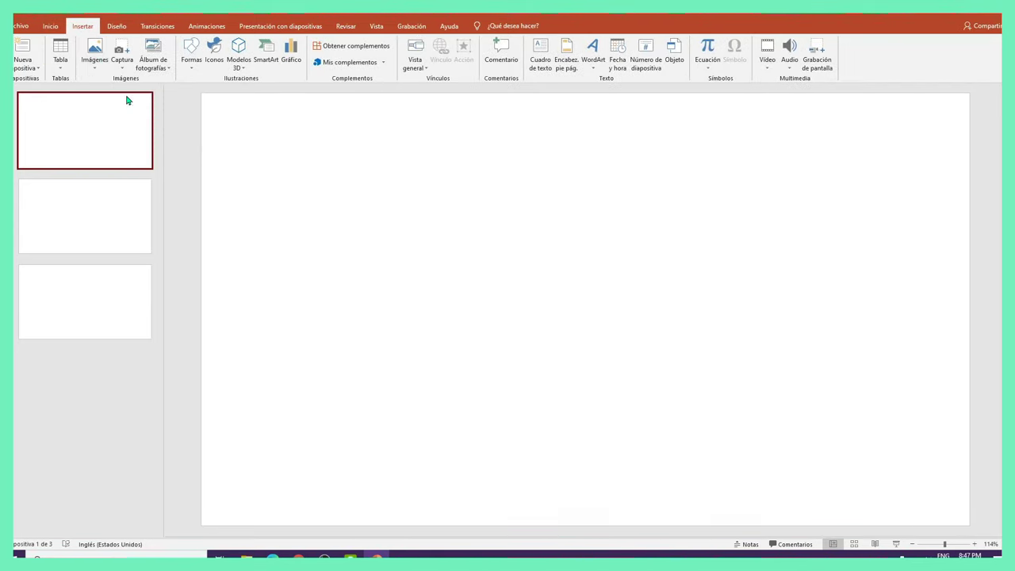
left_click(480, 103)
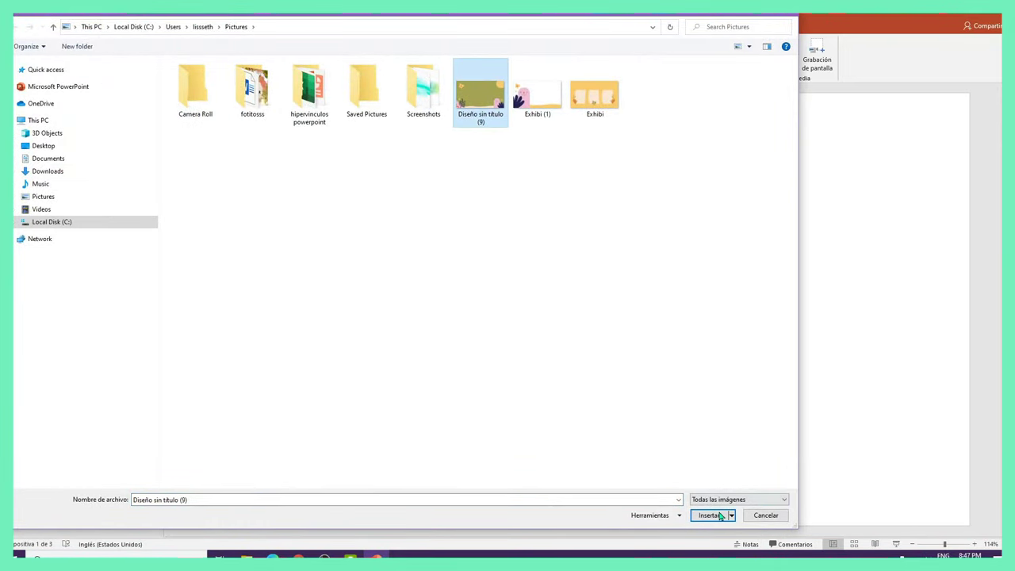
left_click(721, 516)
left_click(151, 242)
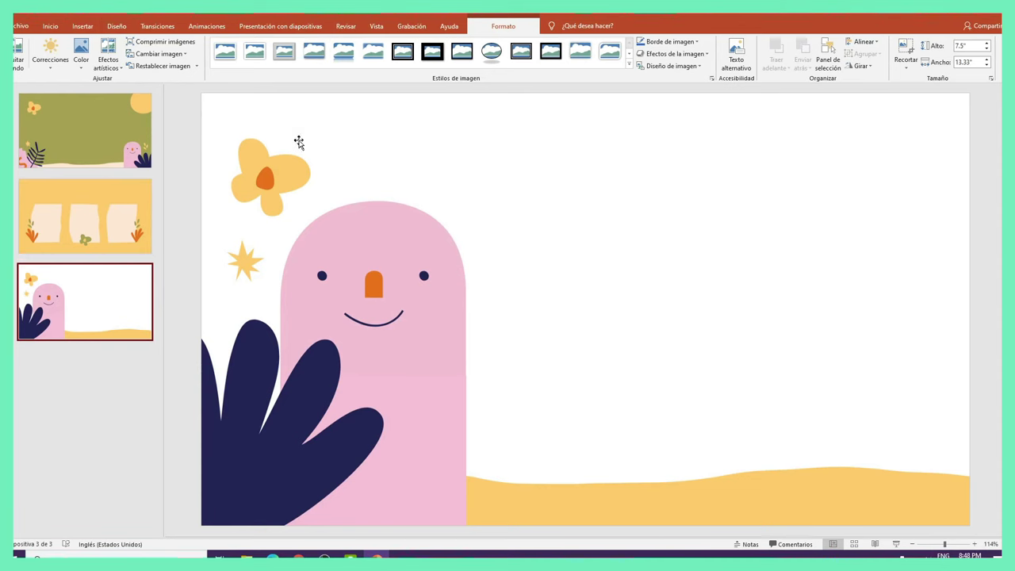
- On slide 1, begin adding a text box from the Insertar tab
left_click(103, 131)
left_click(82, 26)
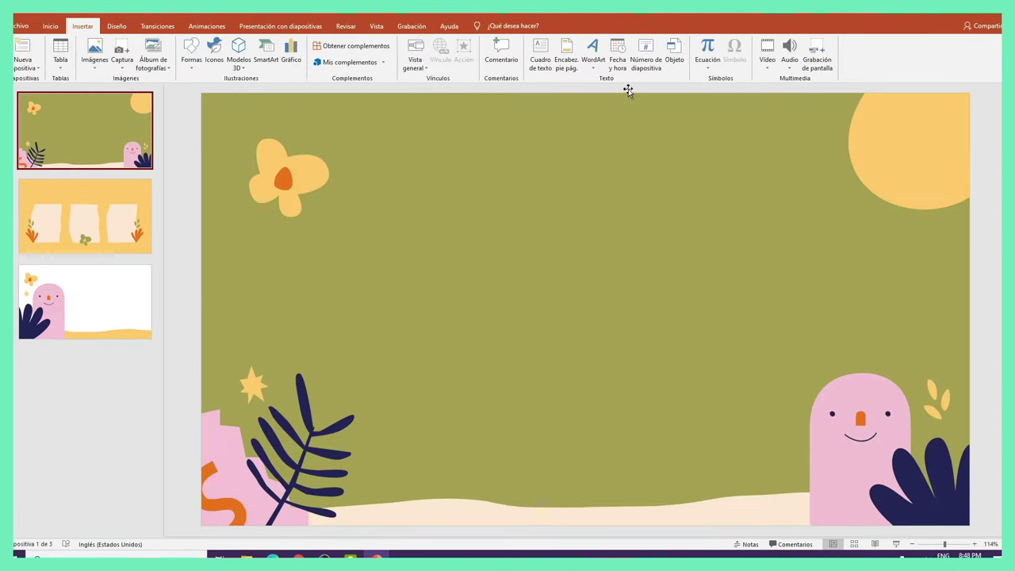
left_click(542, 64)
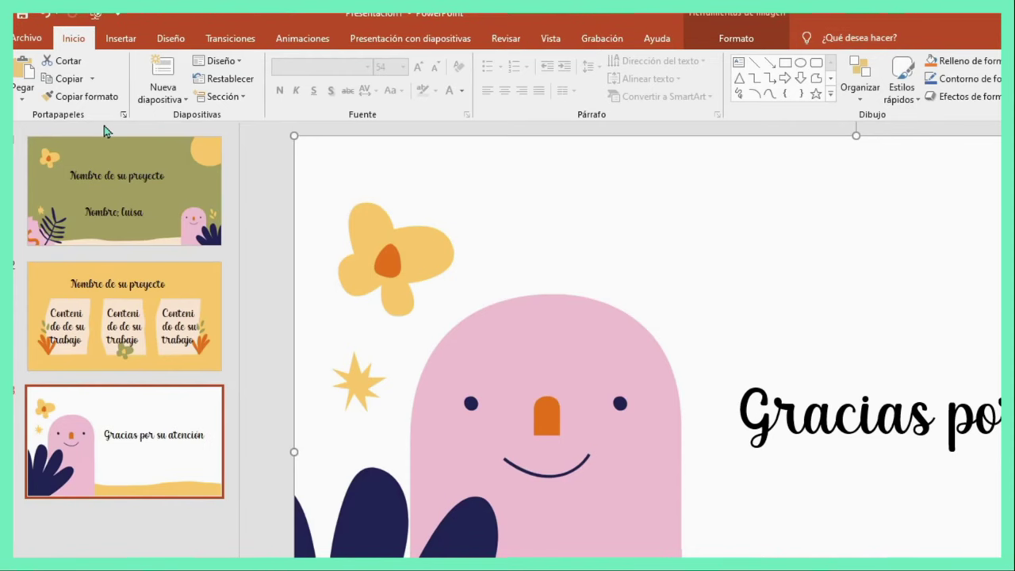
- Open the PowerPoint Options dialog from the Archivo backstage menu
left_click(24, 40)
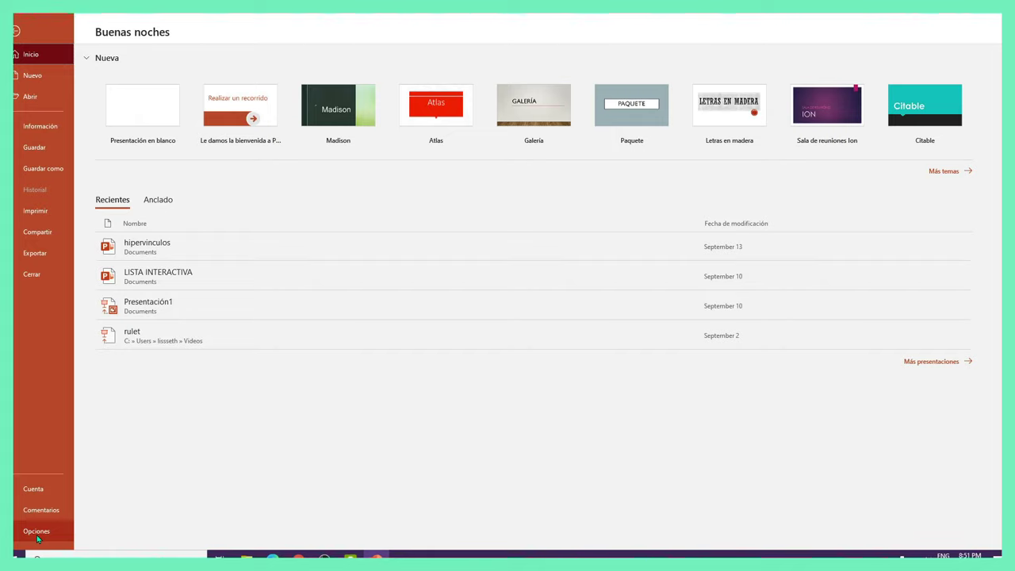
left_click(36, 531)
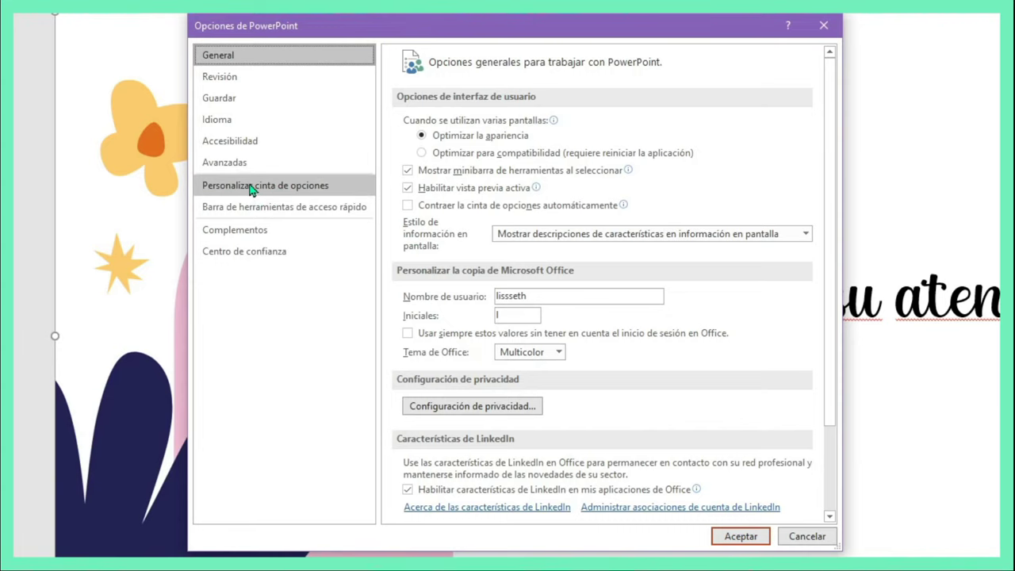
- Tick the Grabación tab under Personalizar cinta de opciones and confirm with Aceptar
left_click(250, 191)
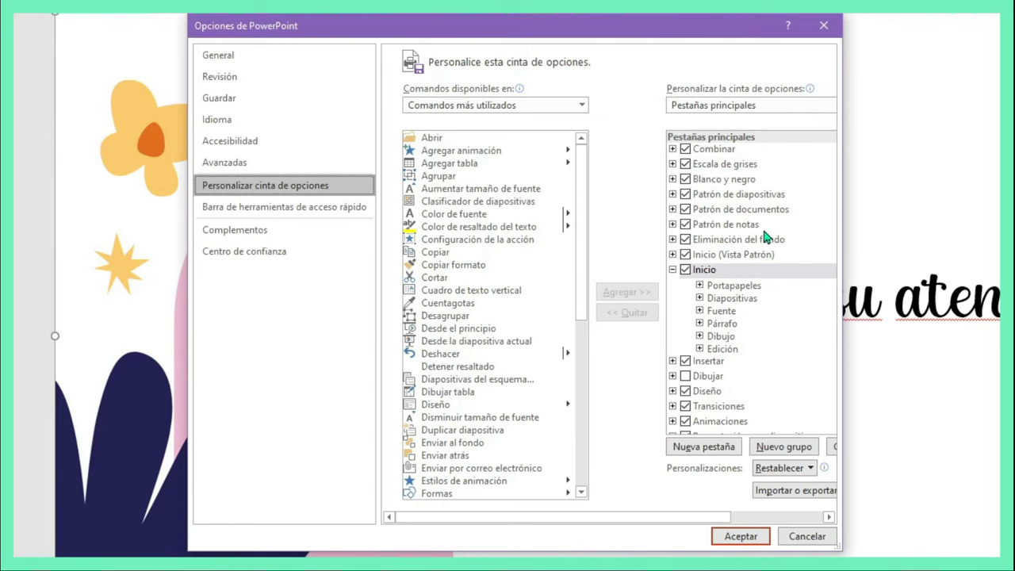
scroll(737, 311, "down", 1)
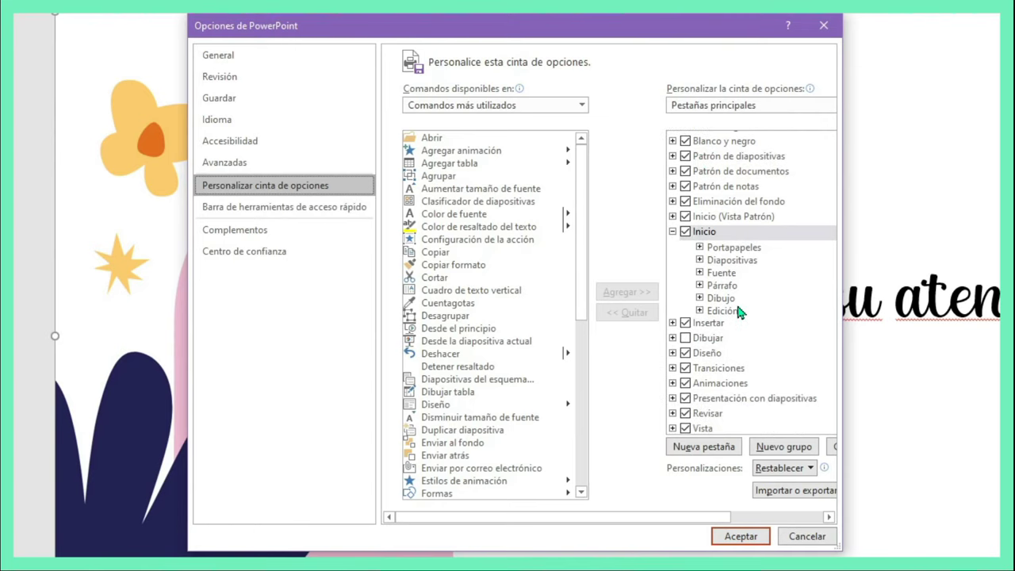
scroll(737, 311, "down", 1)
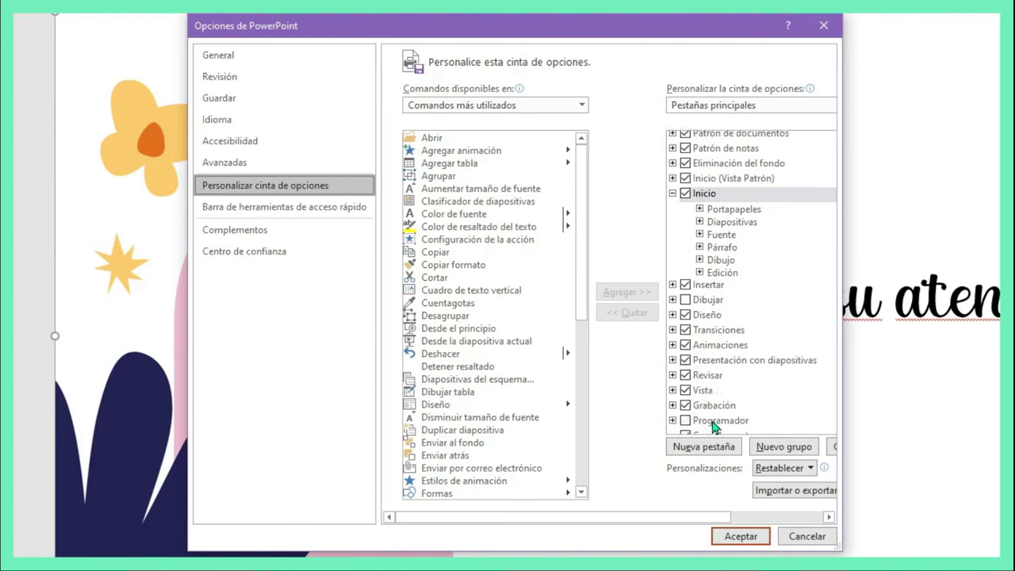
left_click(686, 420)
left_click(685, 405)
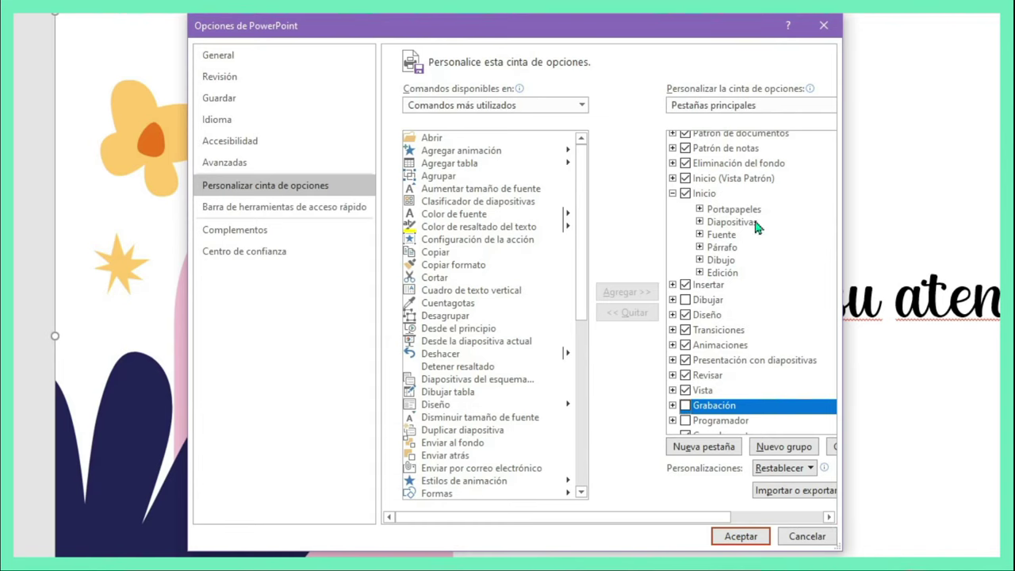
left_click(685, 406)
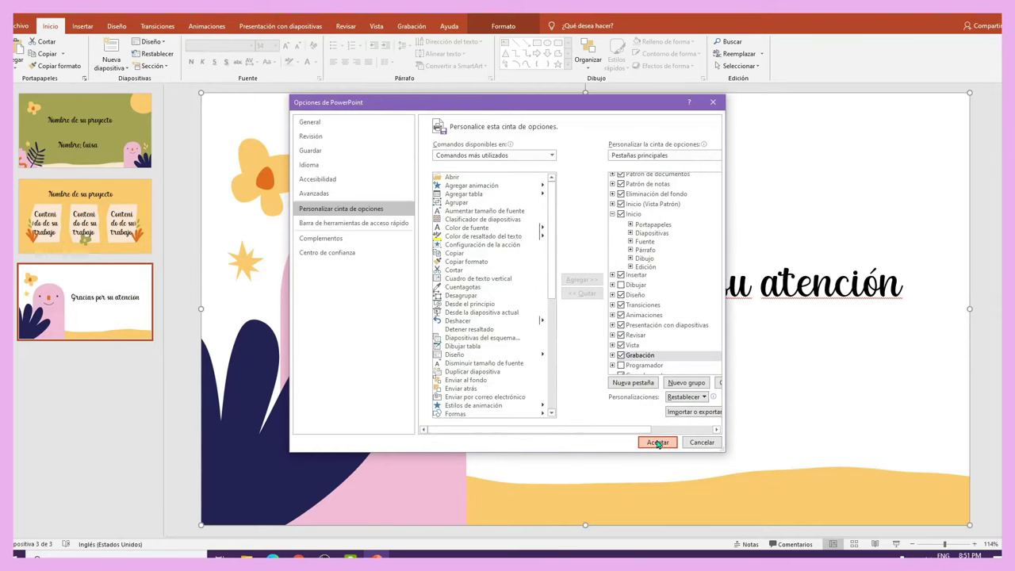
left_click(658, 443)
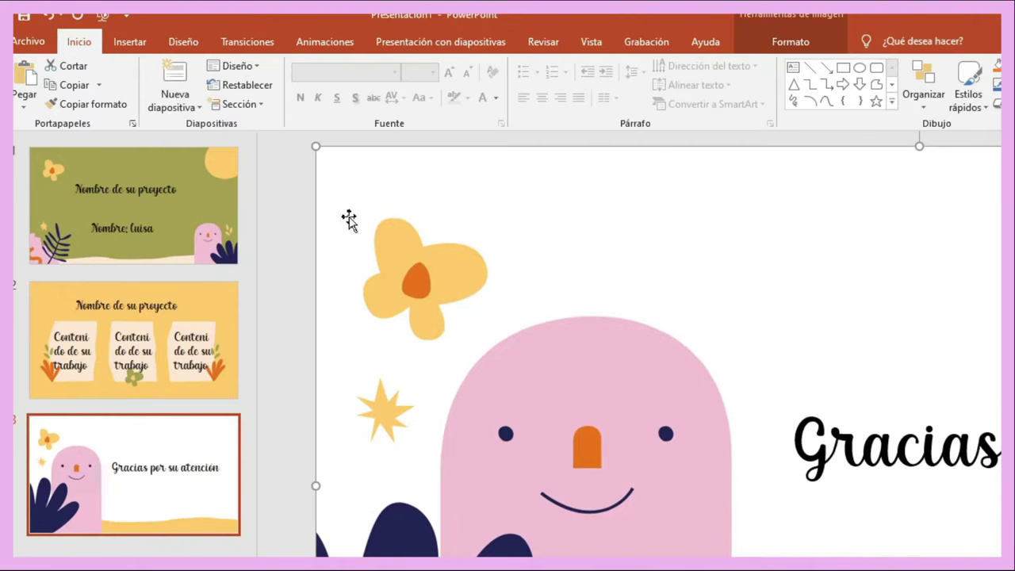
- Launch Grabar presentación con diapositivas from the Grabación tab, starting at slide 1
left_click(143, 205)
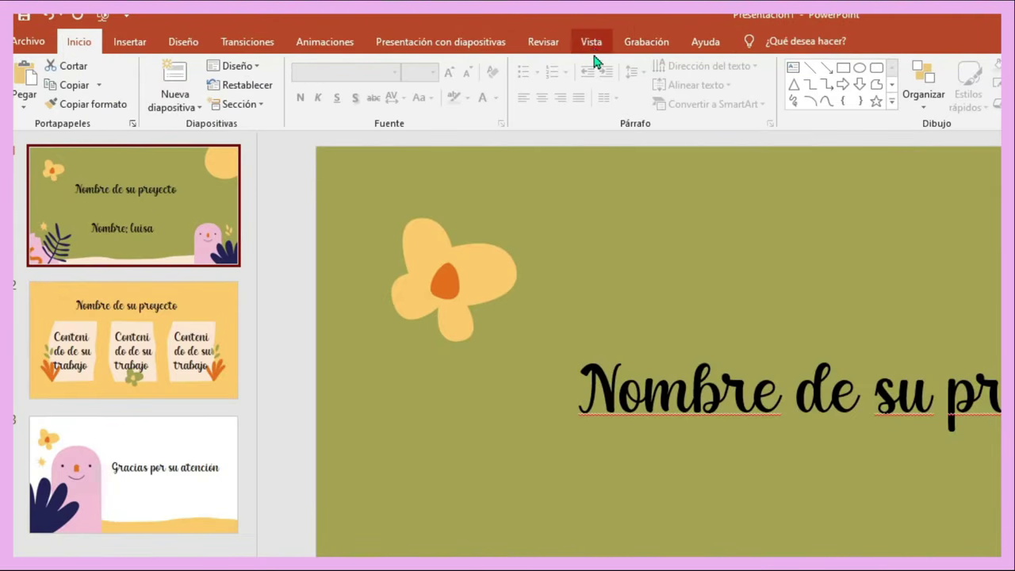
left_click(646, 49)
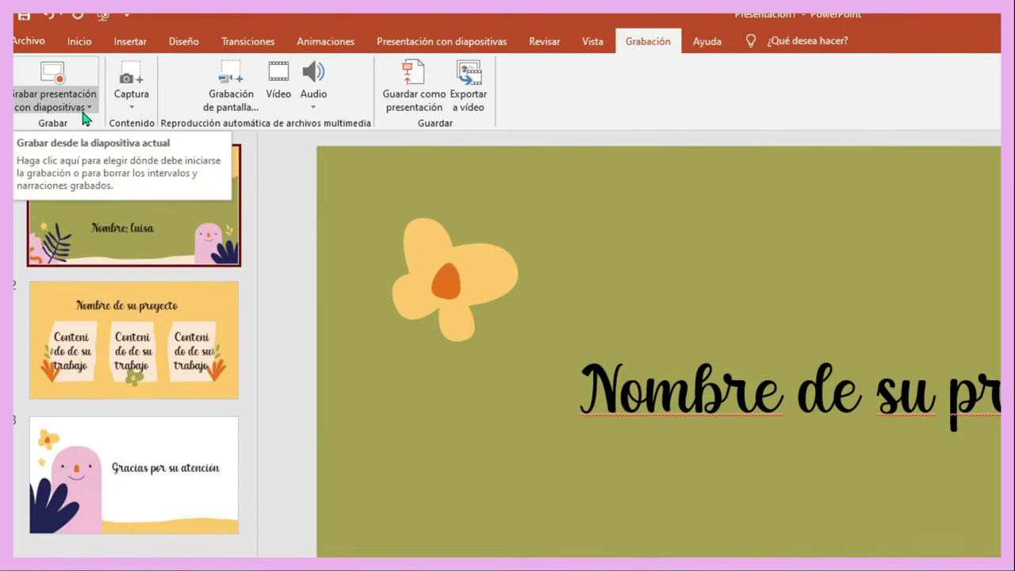
left_click(92, 109)
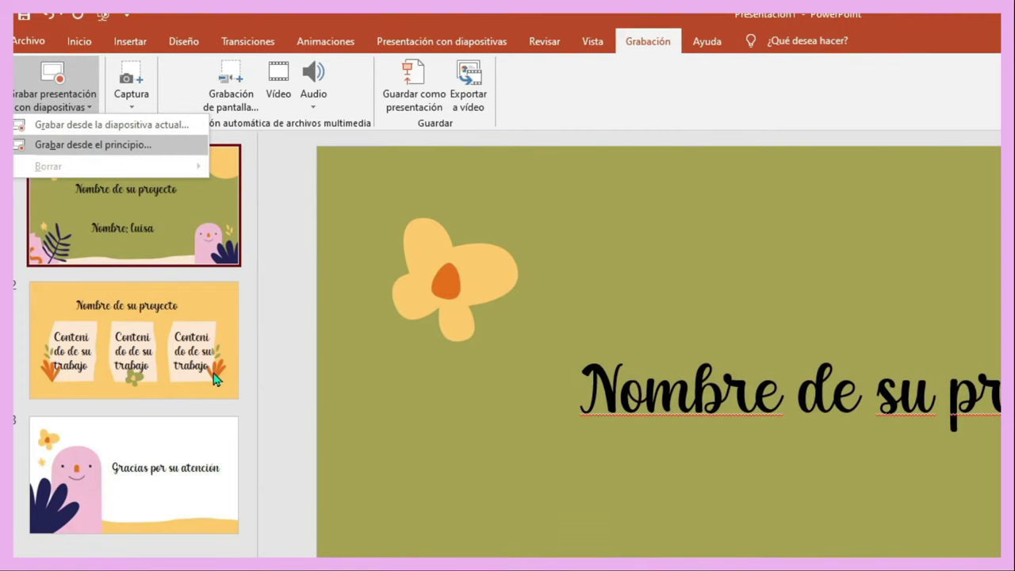
left_click(174, 228)
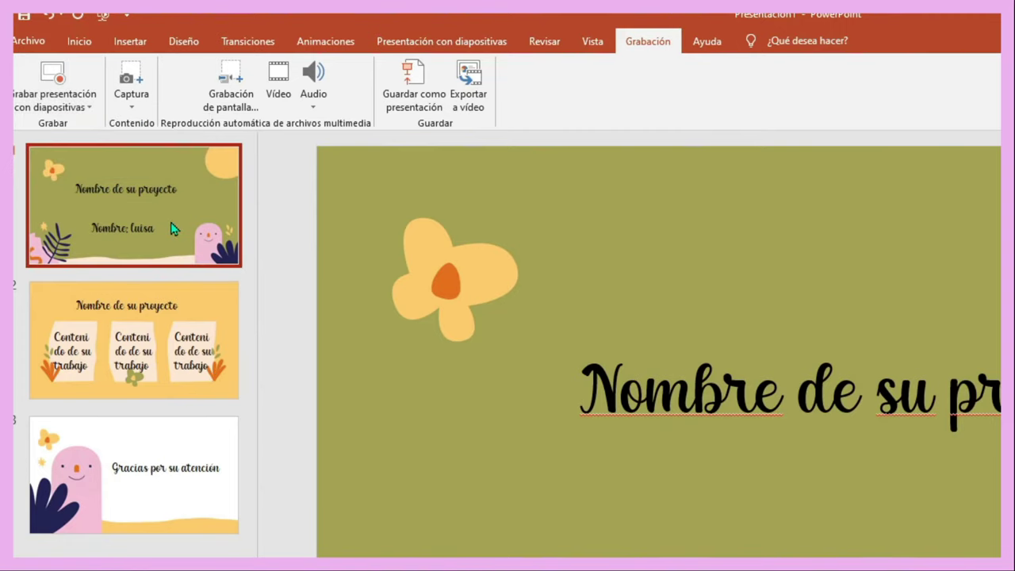
left_click(90, 110)
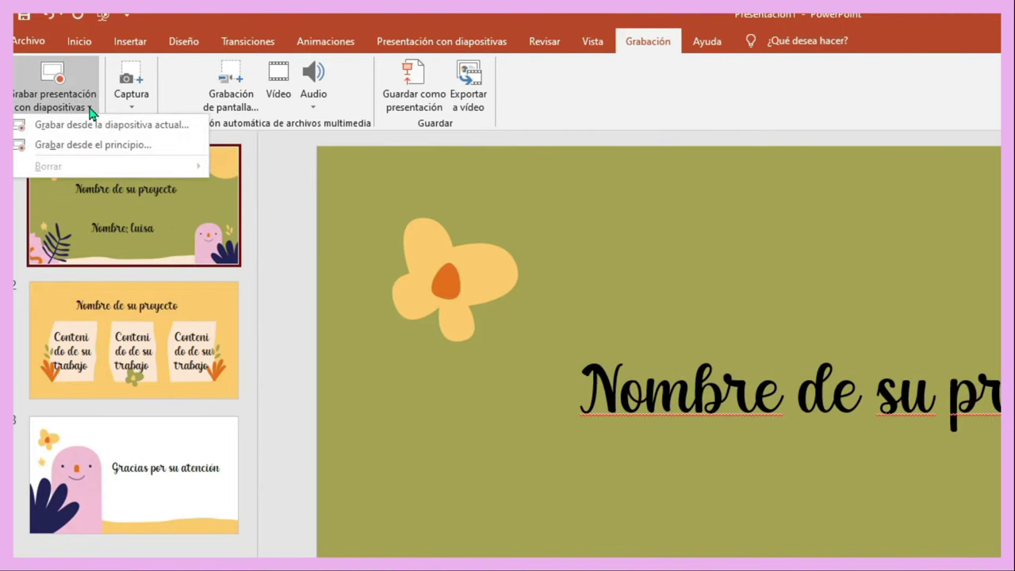
left_click(100, 145)
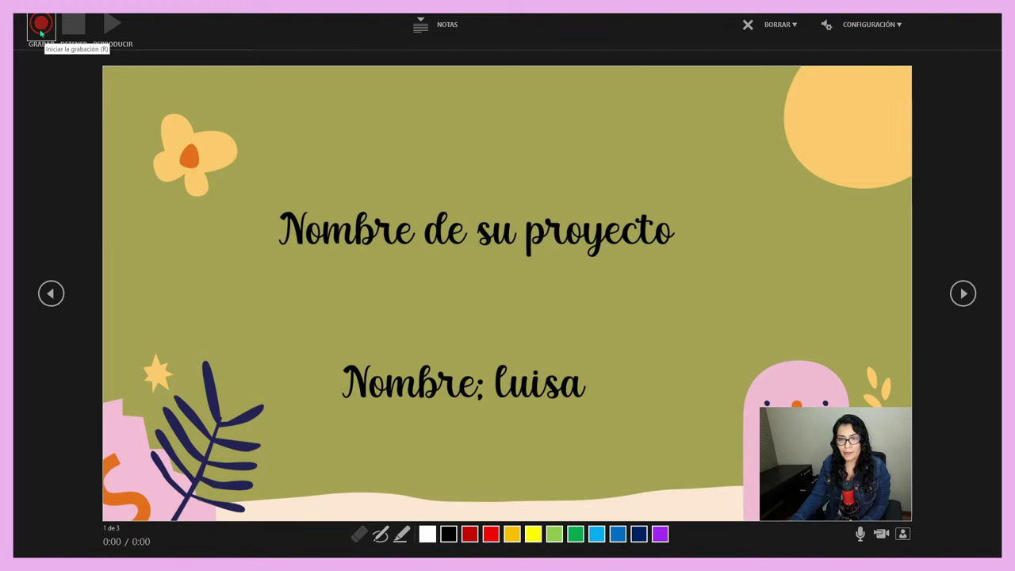
- Record a 19-second narrated webcam take on the title slide and advance to slide 2
left_click(41, 32)
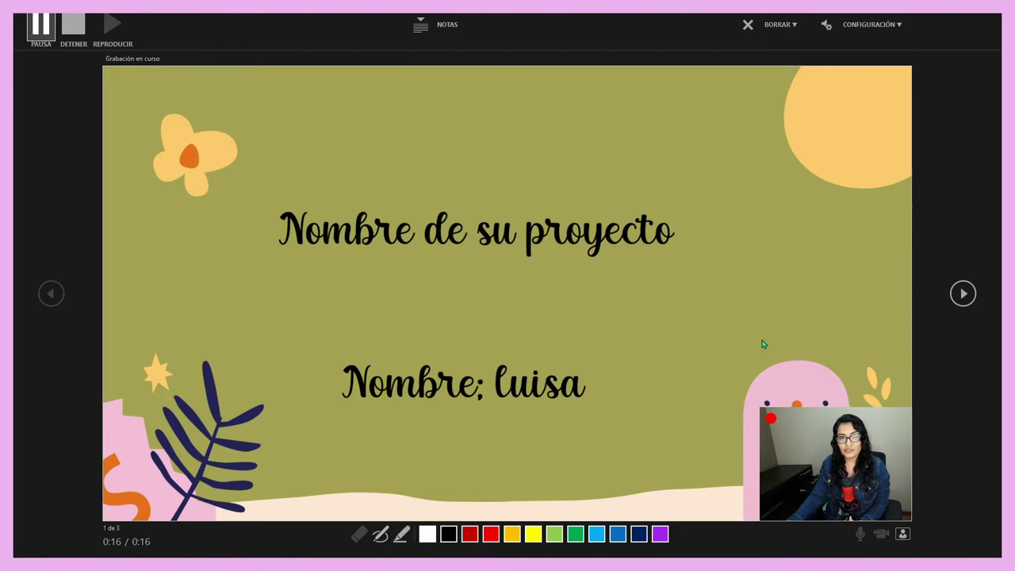
left_click(72, 24)
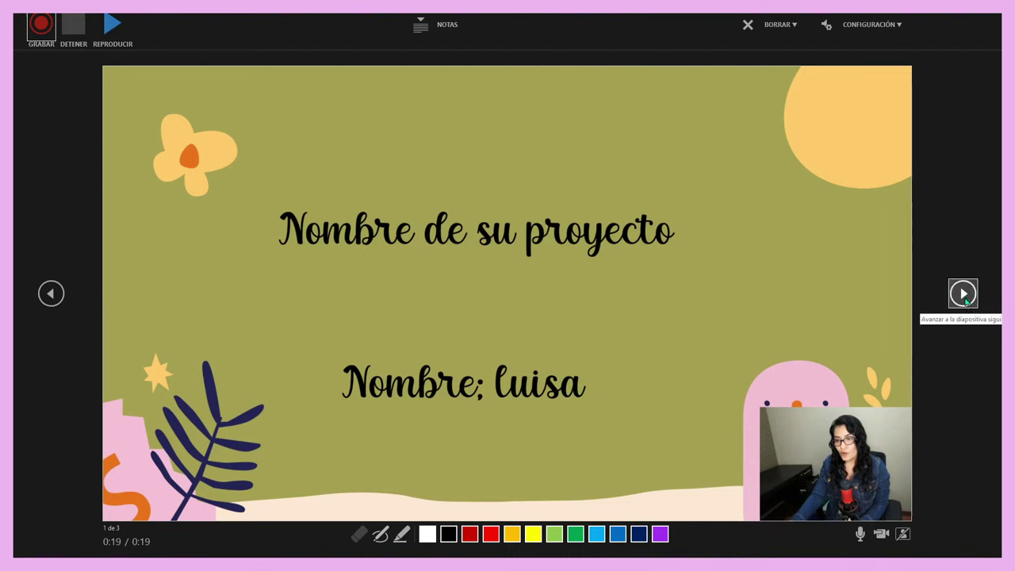
left_click(965, 294)
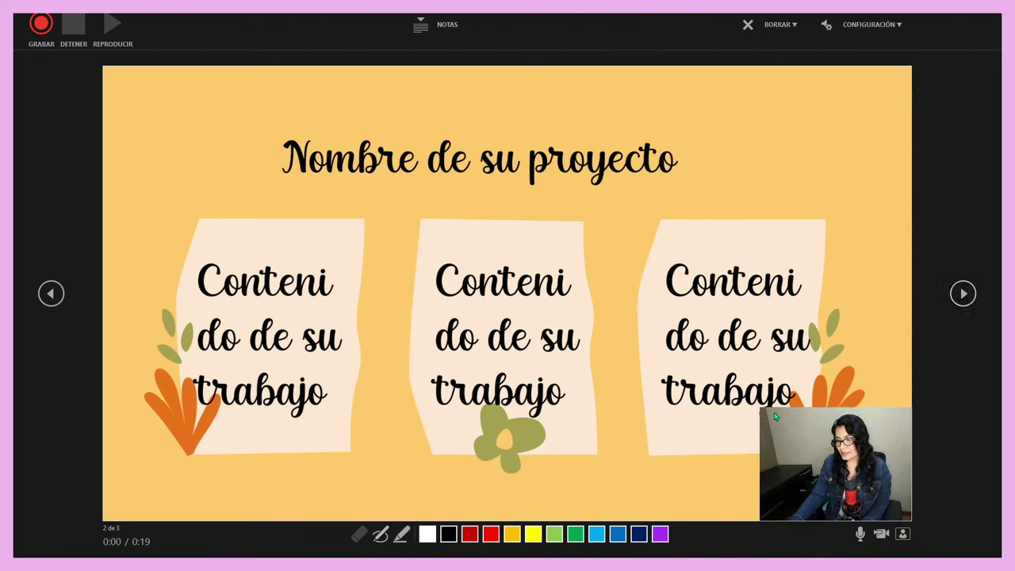
- Start recording slide 2 and draw purple highlighter checks beside the first and middle content cards
left_click(40, 22)
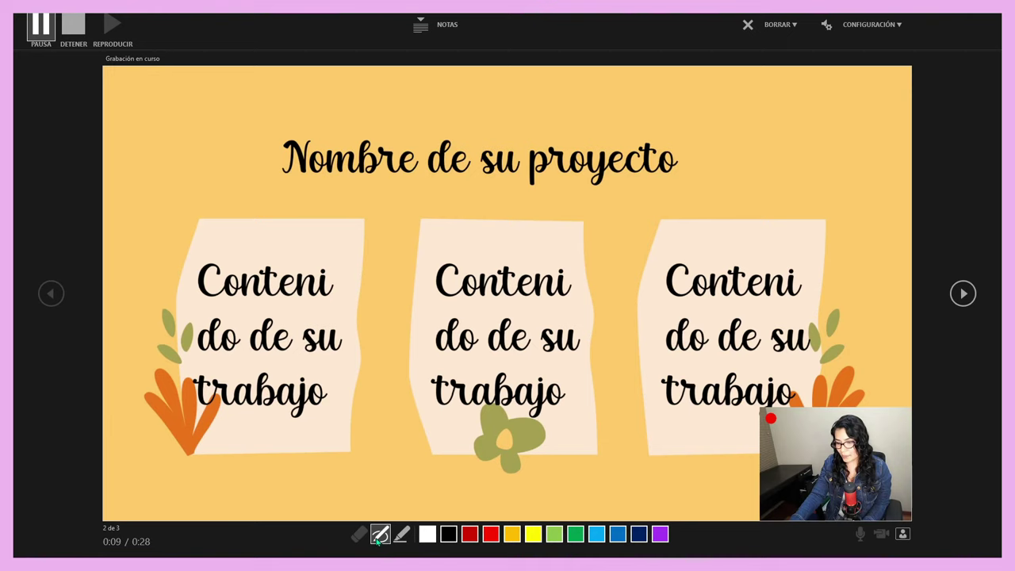
left_click(402, 536)
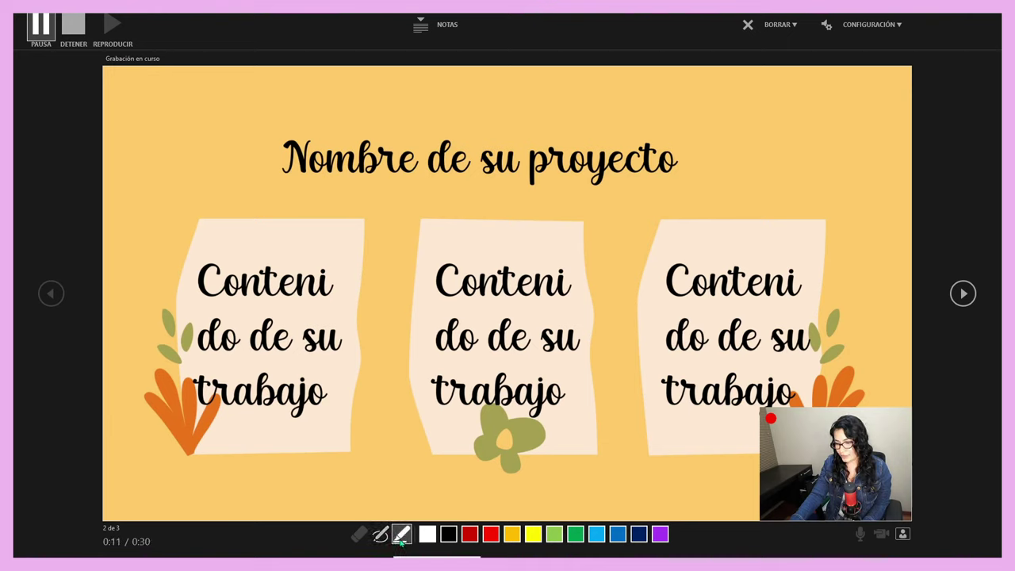
left_click(380, 535)
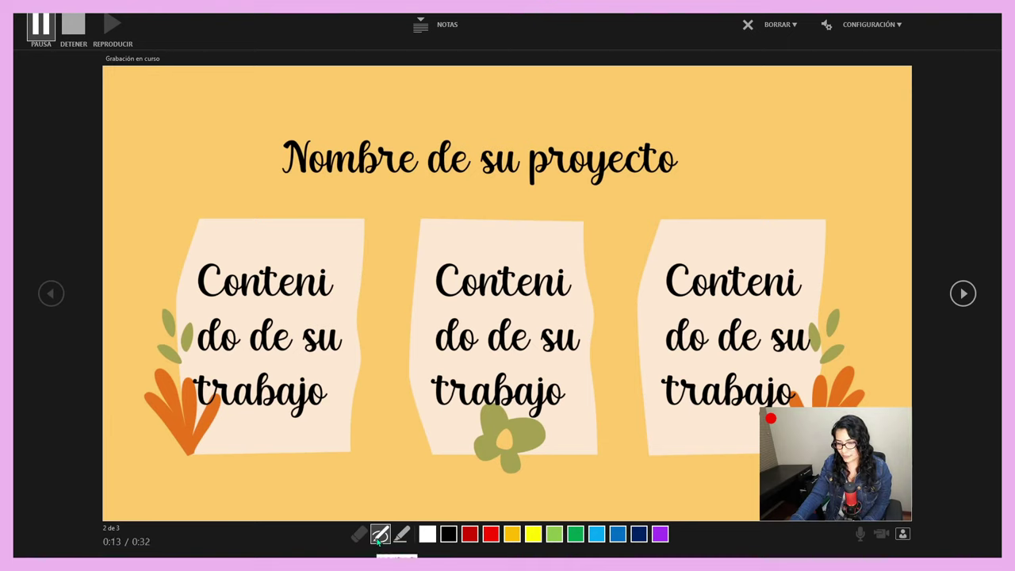
left_click(403, 536)
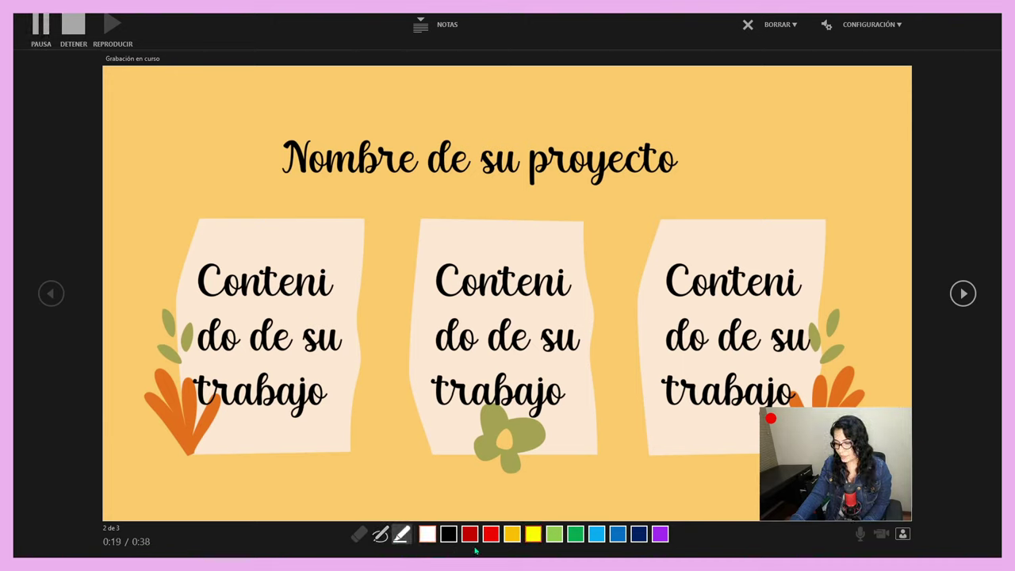
left_click(659, 535)
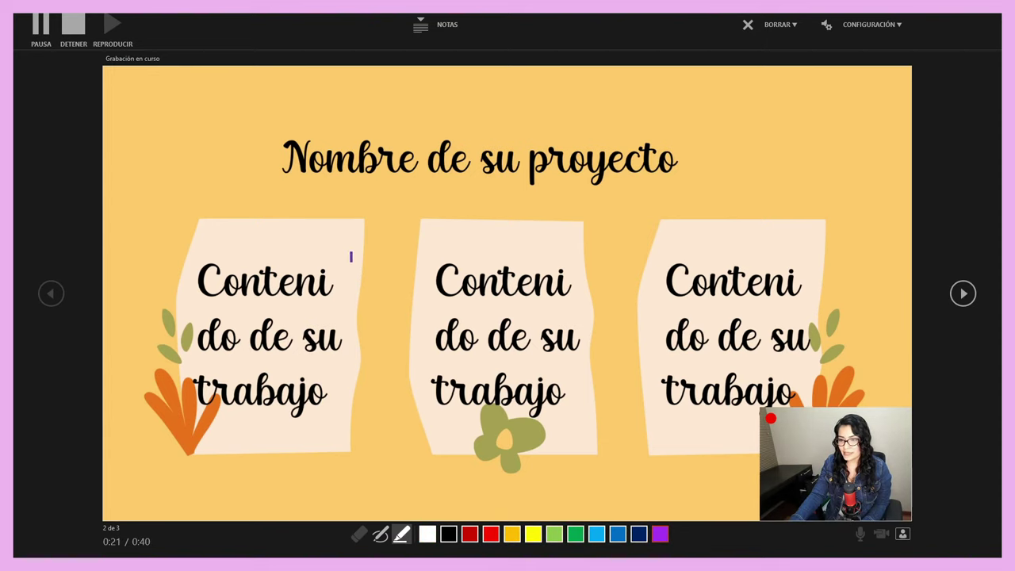
left_click_drag(338, 261, 403, 233)
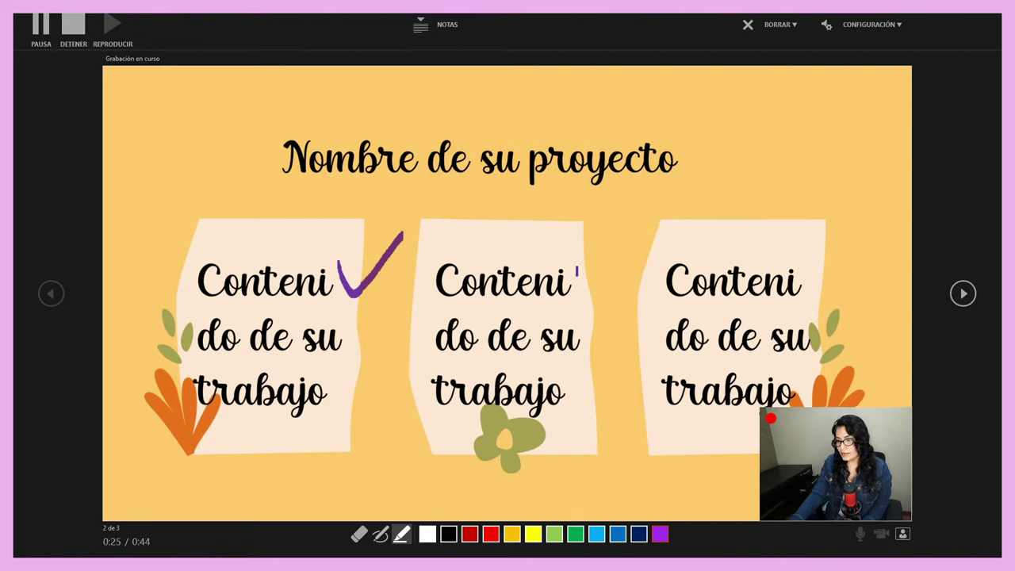
left_click_drag(563, 247, 606, 238)
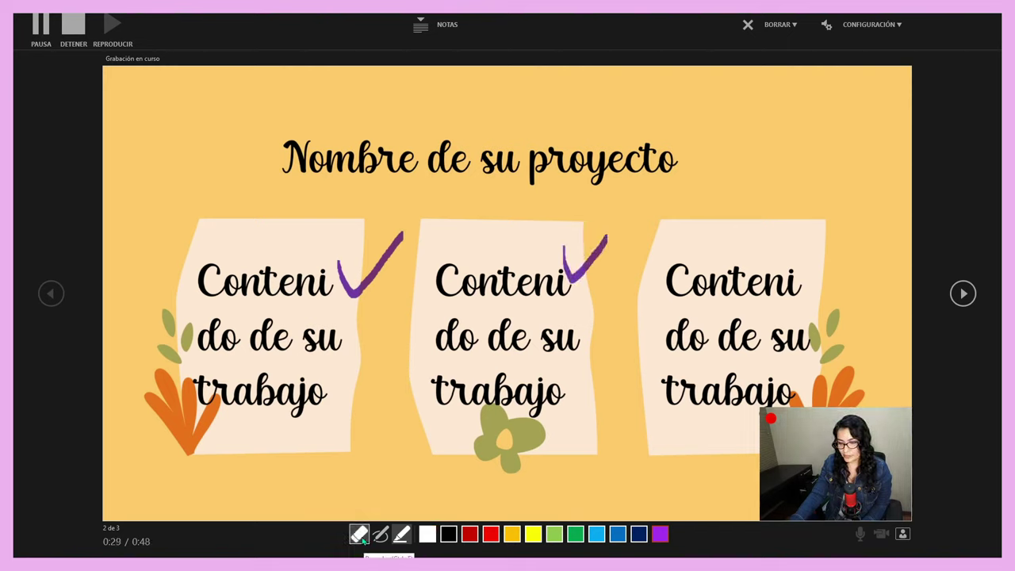
- Erase both purple checks with the eraser, middle card first
left_click(358, 534)
left_click(608, 240)
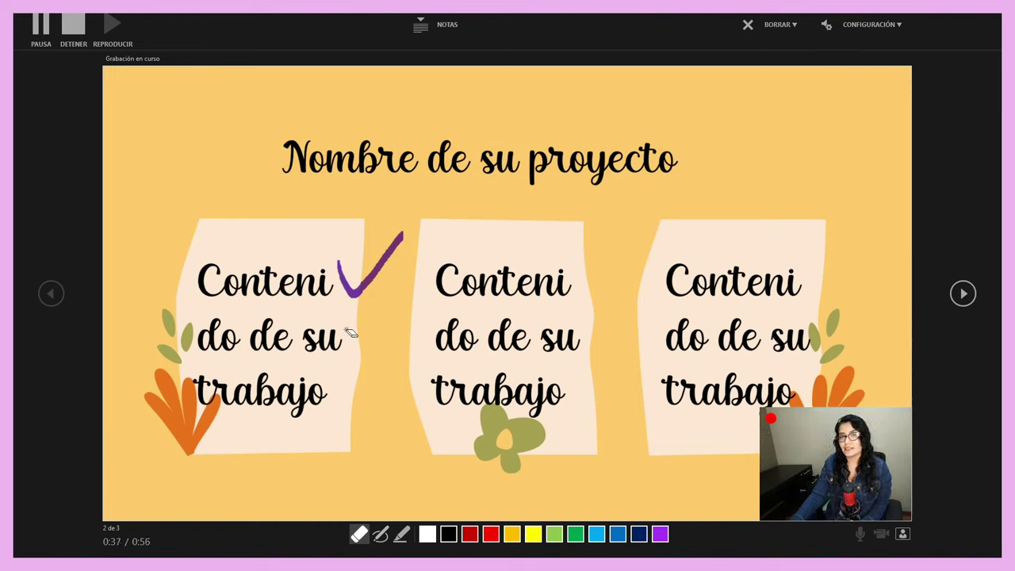
left_click(402, 240)
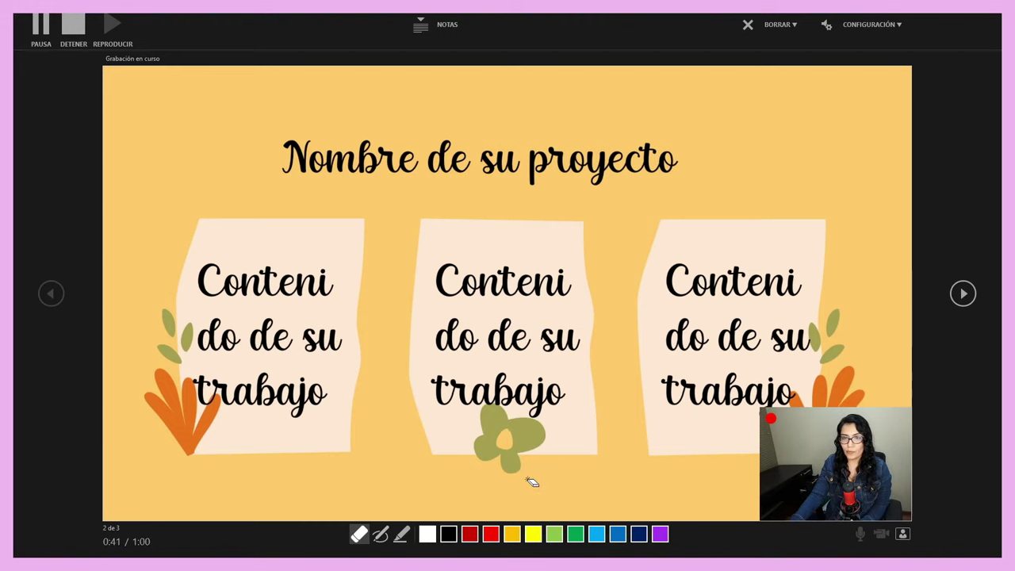
- Stop slide 2's take, record a 13-second take on slide 3, then exit the recorder
left_click(74, 32)
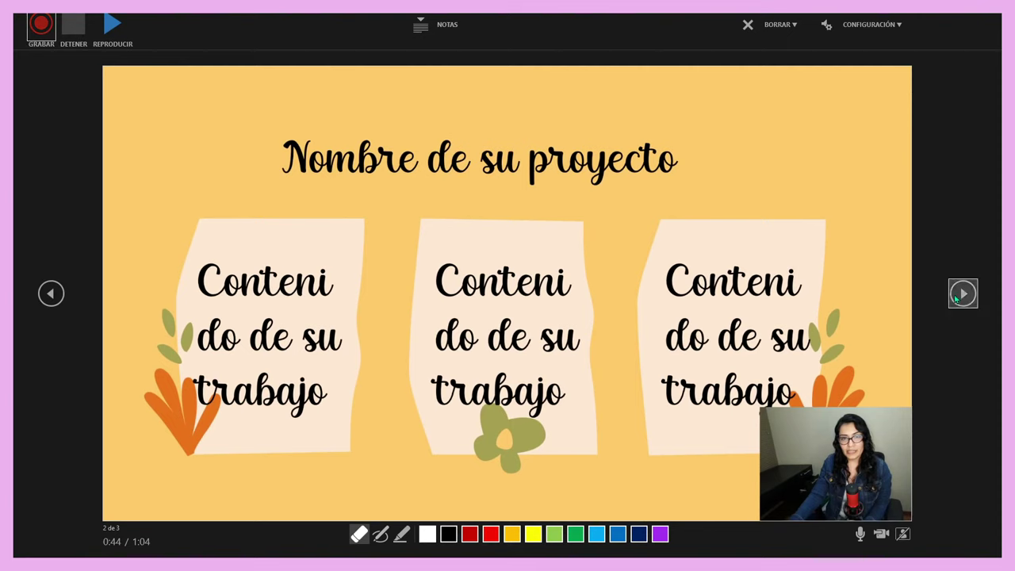
left_click(964, 294)
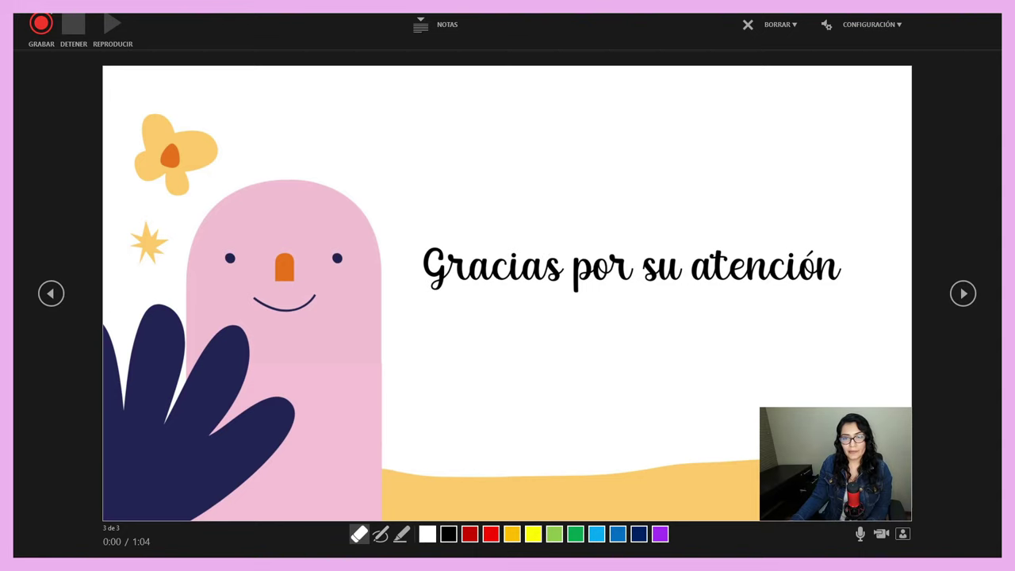
left_click(37, 25)
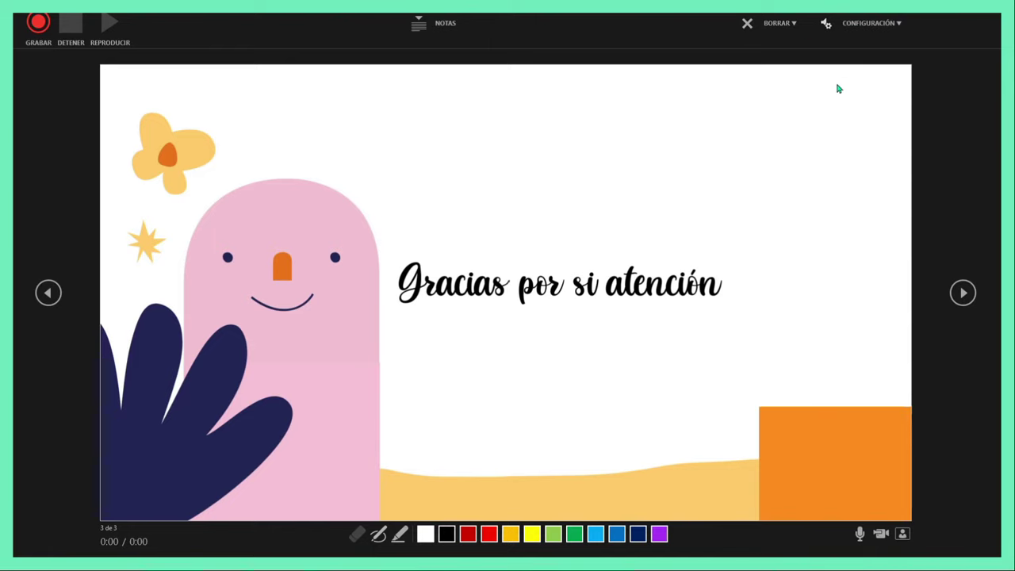
left_click(869, 24)
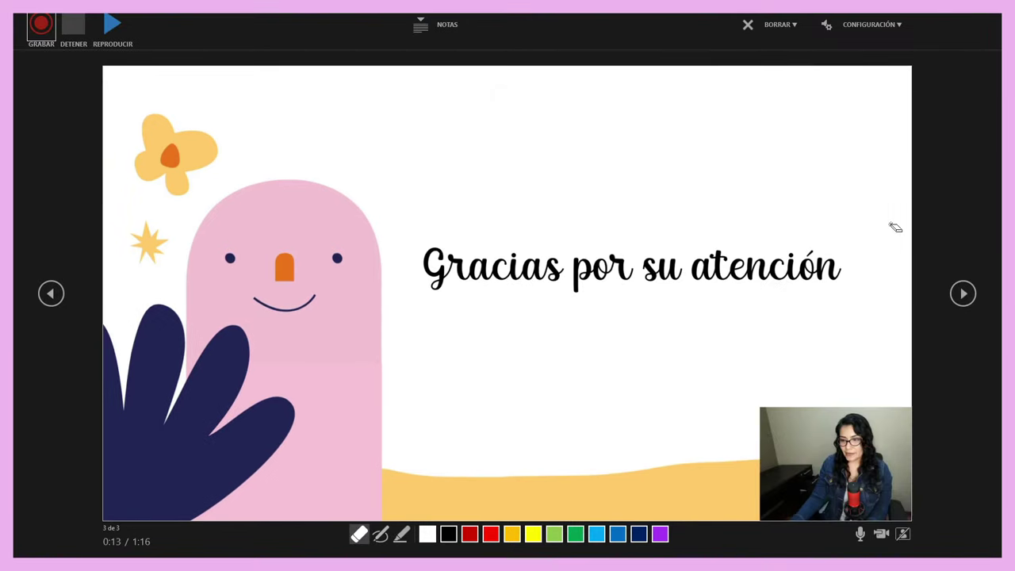
key("Escape")
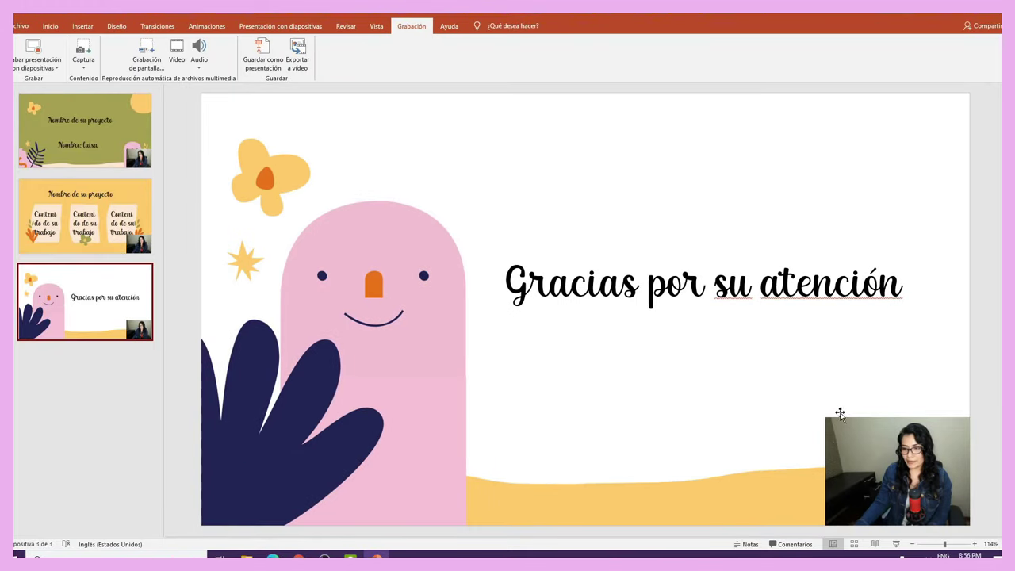
mouse_move(880, 435)
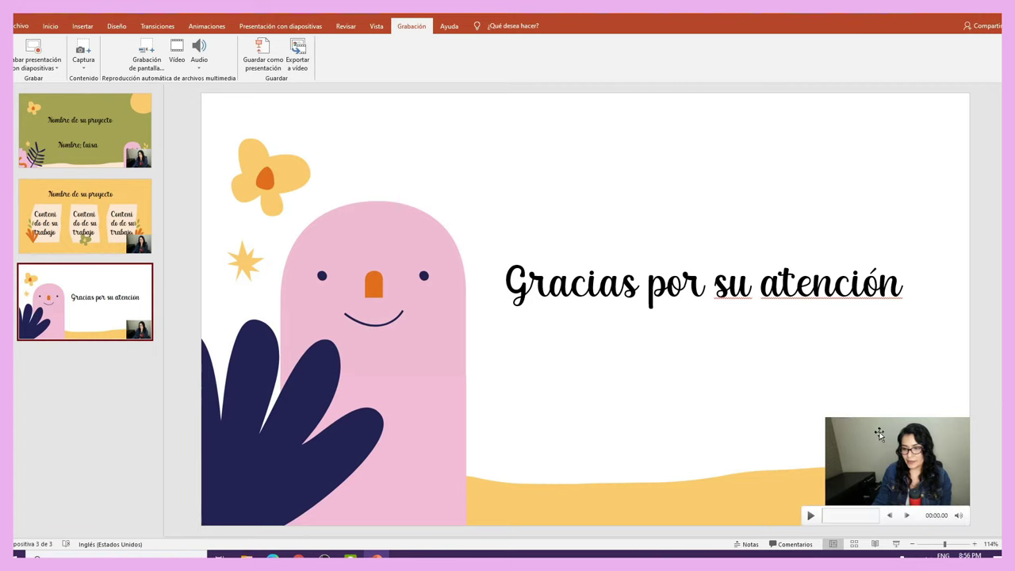
- Select the webcam video on slide 3, reposition and resize it, then delete it
left_click(879, 450)
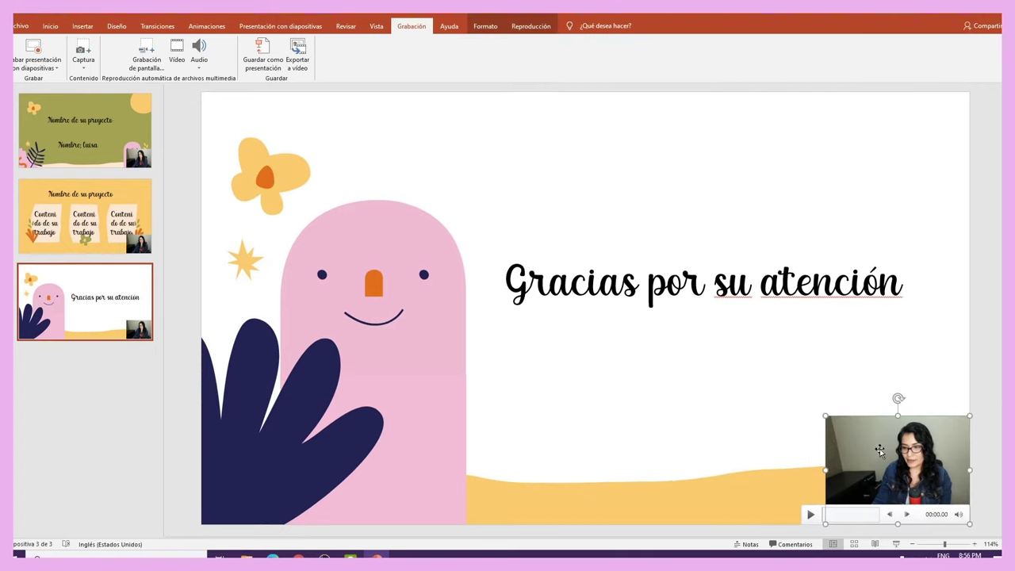
mouse_move(881, 448)
left_mouse_down()
mouse_move(410, 145)
mouse_move(729, 403)
left_mouse_up()
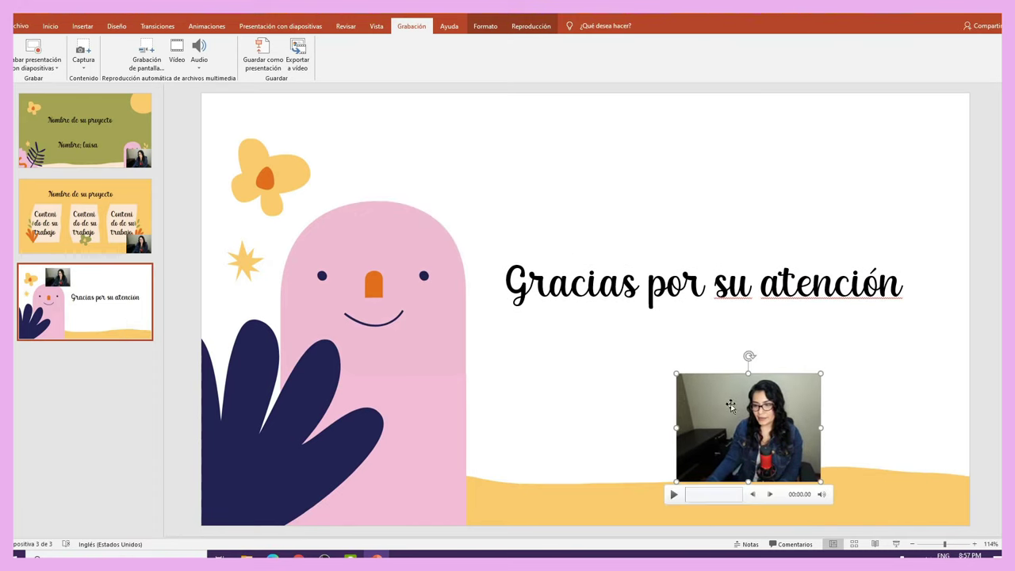
left_click_drag(823, 384, 800, 385)
left_click_drag(749, 410, 872, 432)
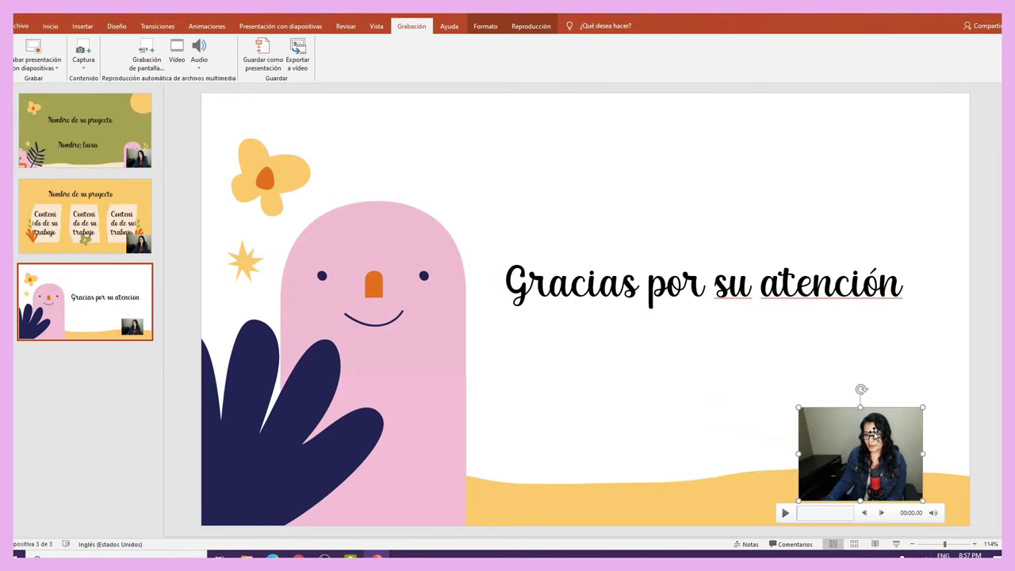
key("Delete")
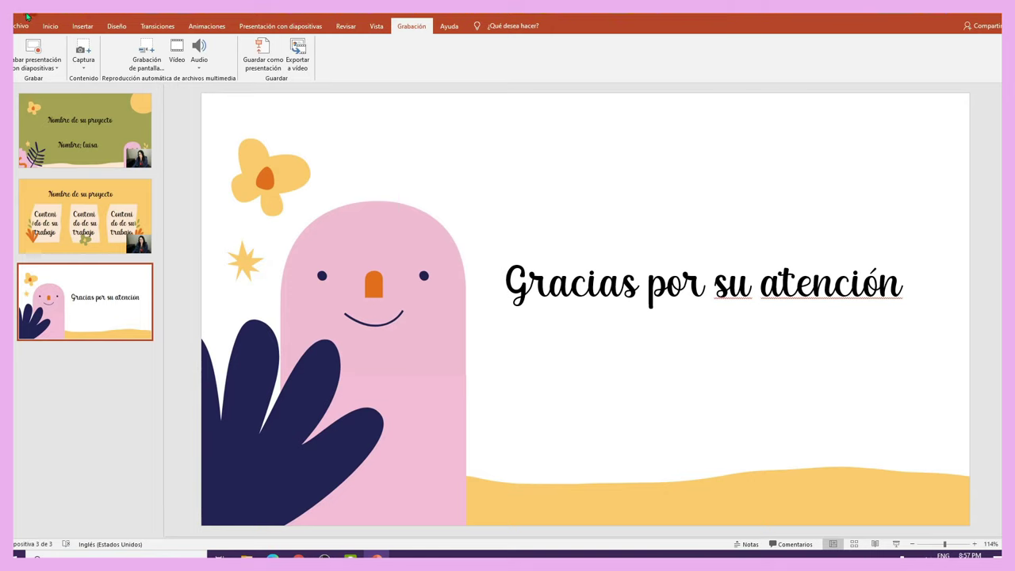
- Open the slideshow recording options, then close them without starting a recording
left_click(56, 67)
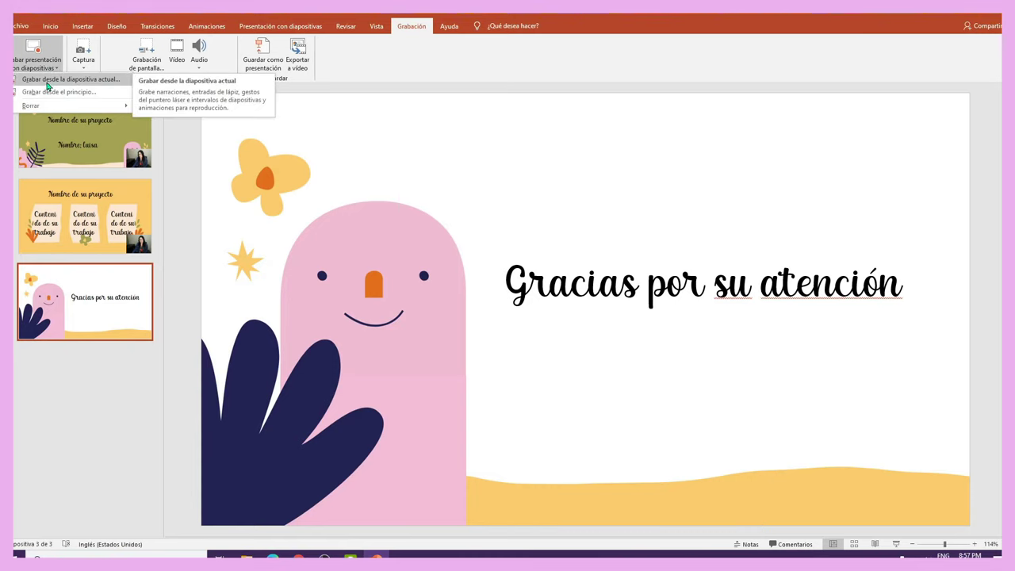
left_click(187, 191)
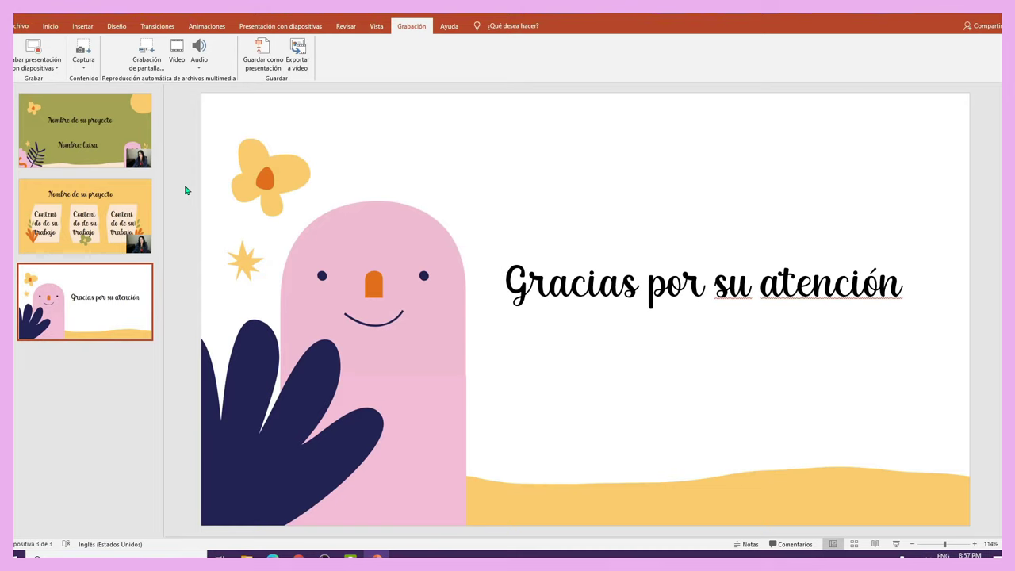